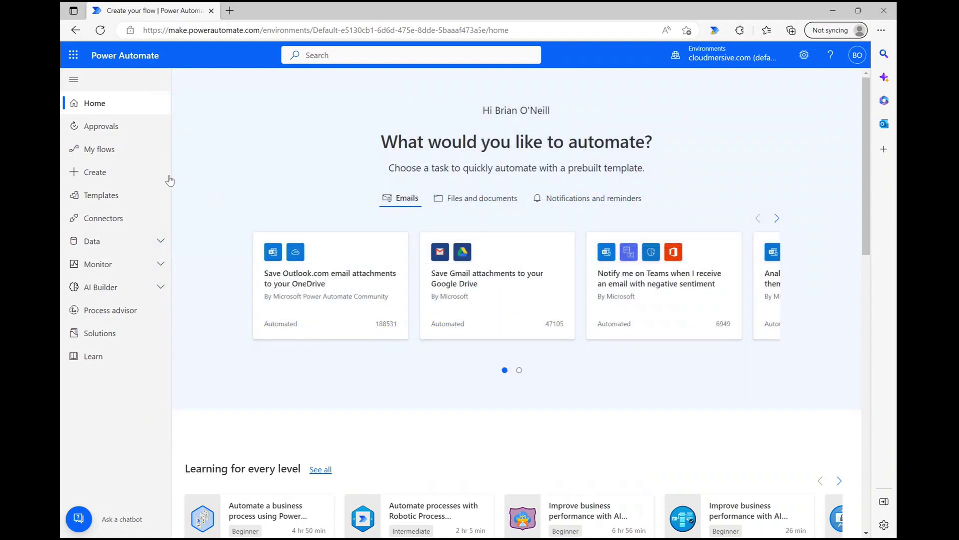
# - Create an instant cloud flow named "chang DPI" that uses the "Manually trigger a flow" trigger
pyautogui.click(167, 178)
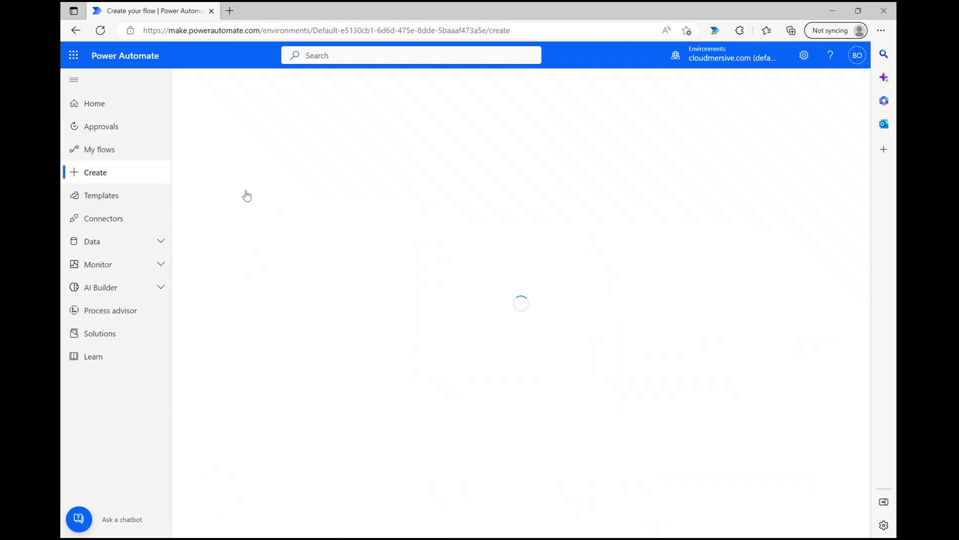
pyautogui.click(353, 207)
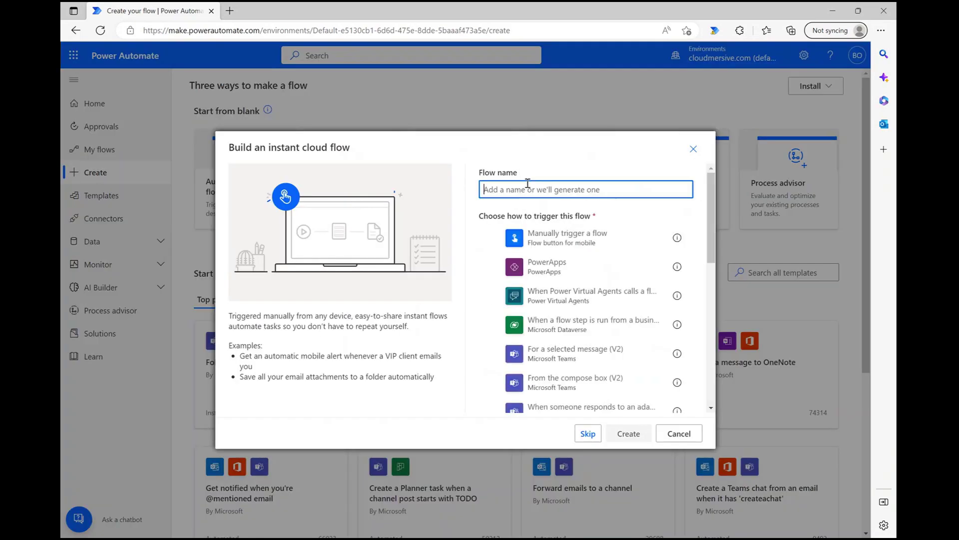
pyautogui.write('chang DPI')
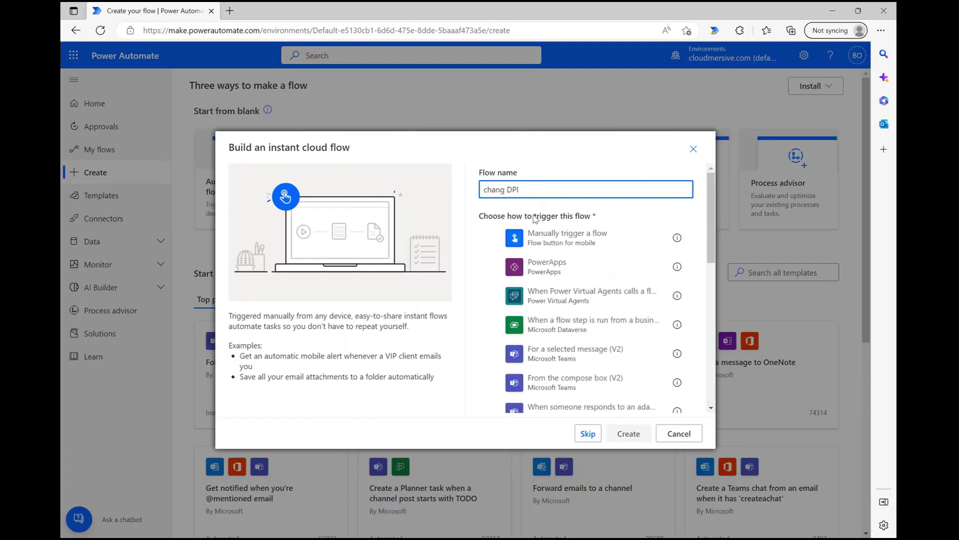
pyautogui.click(539, 236)
pyautogui.click(628, 433)
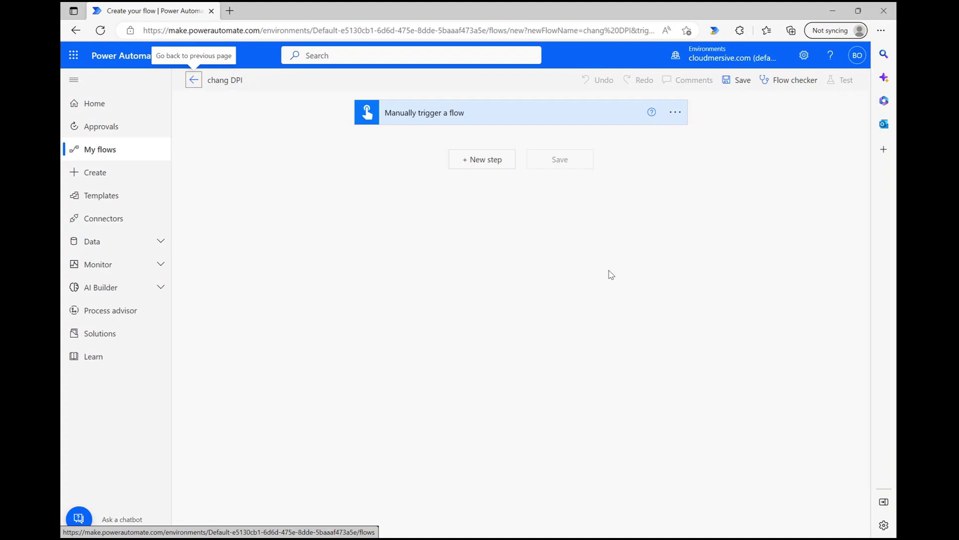
# - Add a File input to the manual trigger so an image can be supplied when the flow runs
pyautogui.click(559, 116)
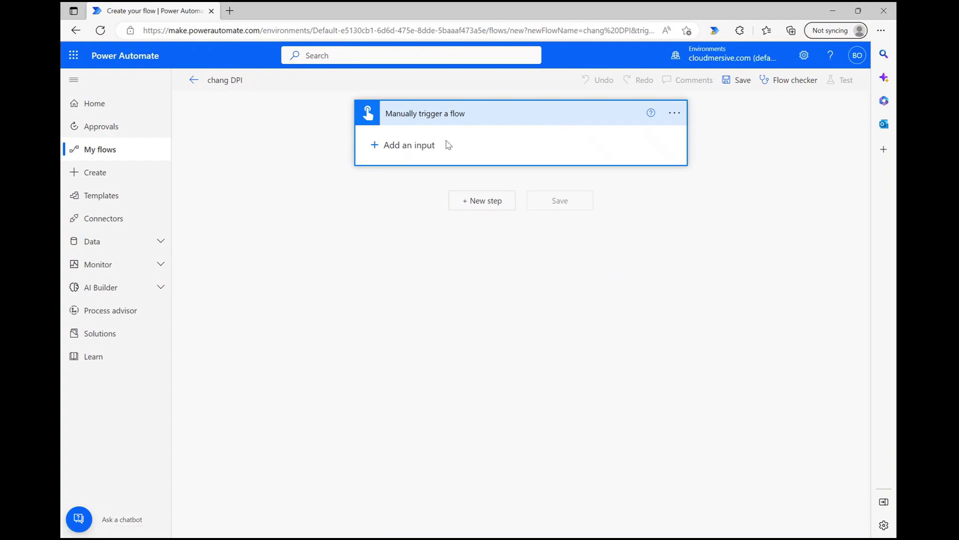
pyautogui.click(428, 144)
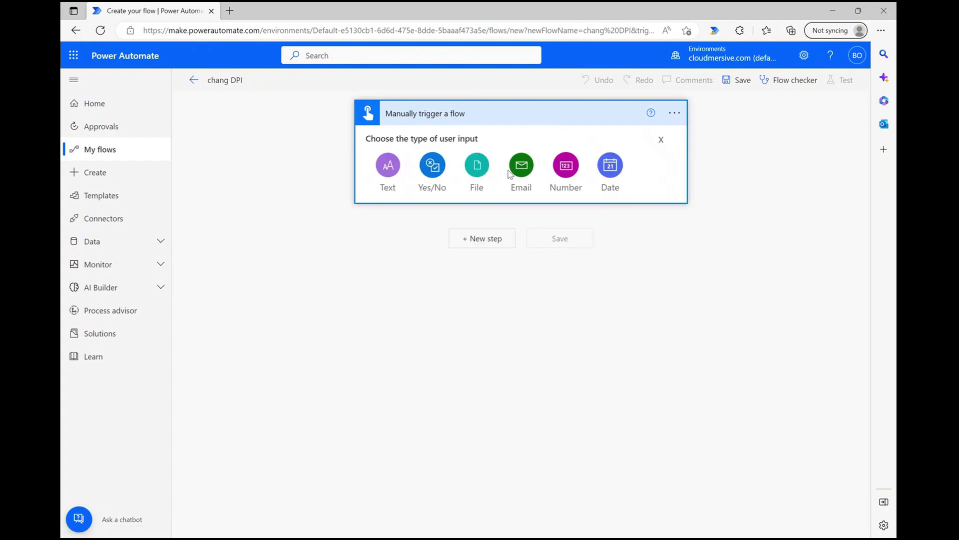
pyautogui.click(478, 166)
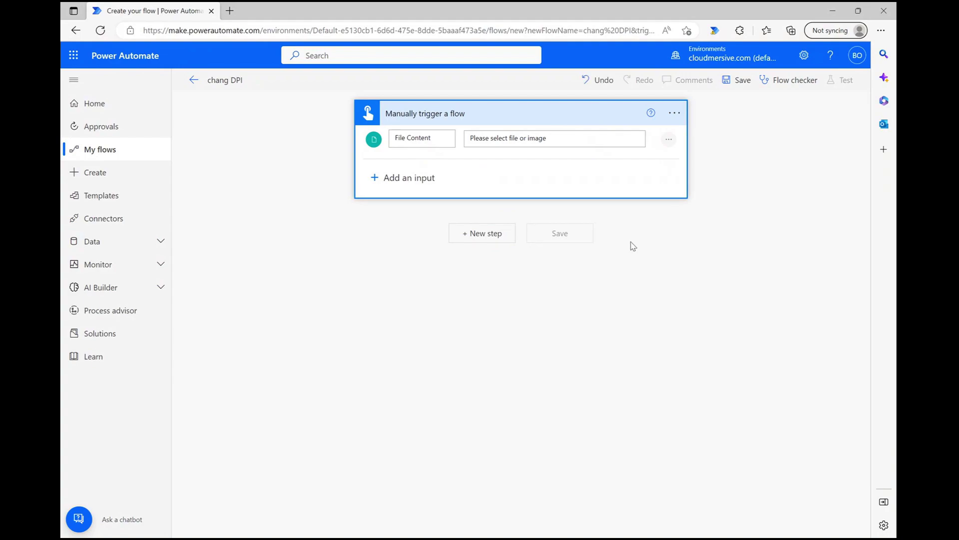
# - Add the "Change image DPI" action from the Cloudmersive Document Conversion connector as a new step after the trigger
pyautogui.click(497, 242)
pyautogui.click(448, 189)
pyautogui.write('clo')
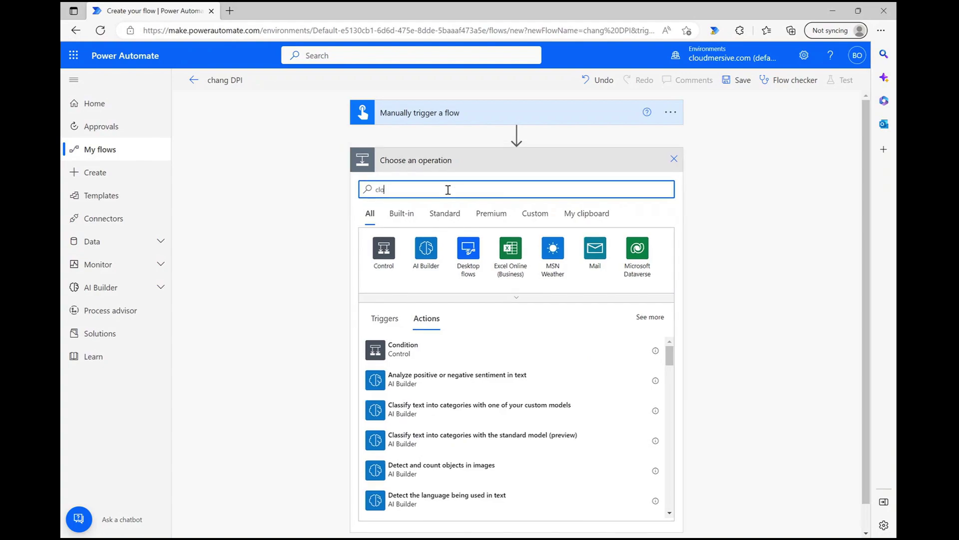
pyautogui.write('udmersive')
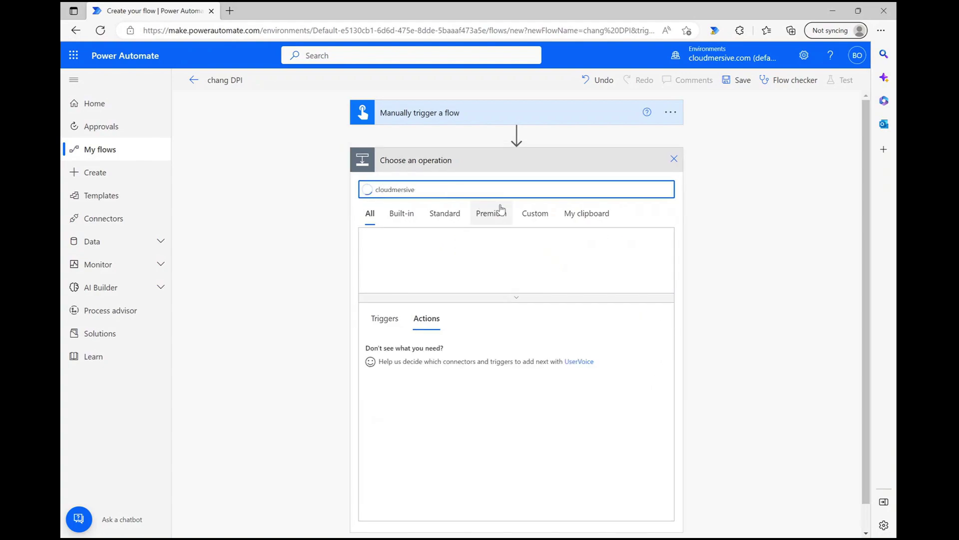
pyautogui.click(551, 297)
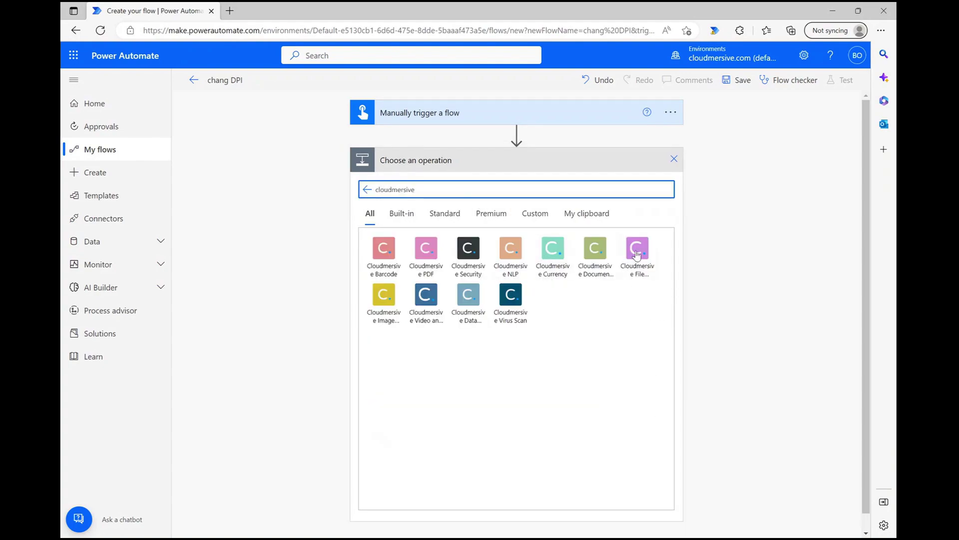
pyautogui.click(603, 267)
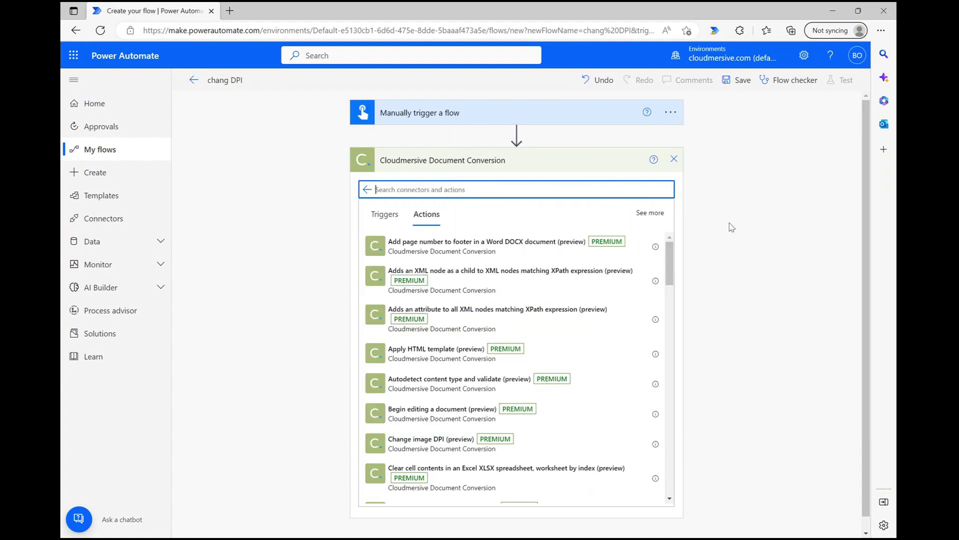
pyautogui.write('change image dpi')
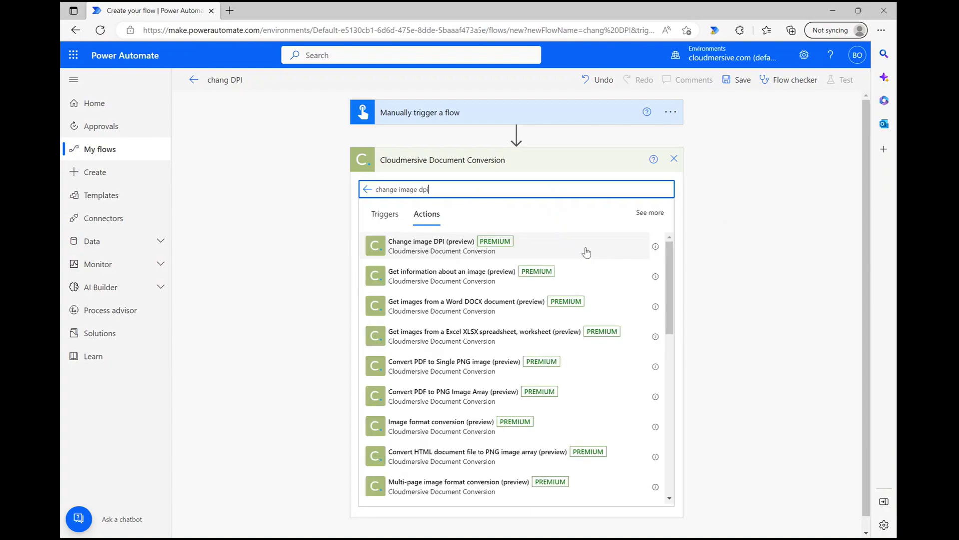
pyautogui.click(550, 252)
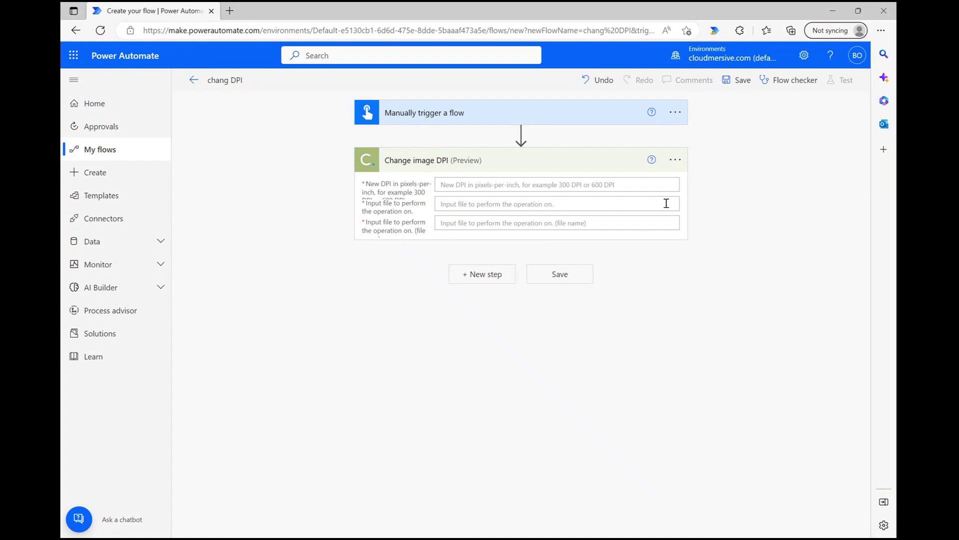
# - Set the Change image DPI action's input file to the trigger's File Content and its file name to image.jpg
pyautogui.click(541, 203)
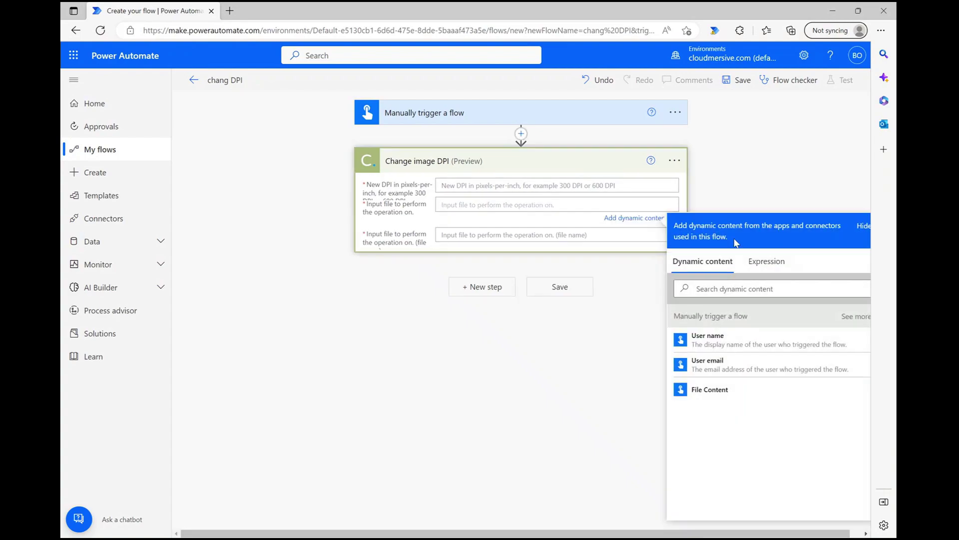
pyautogui.click(731, 396)
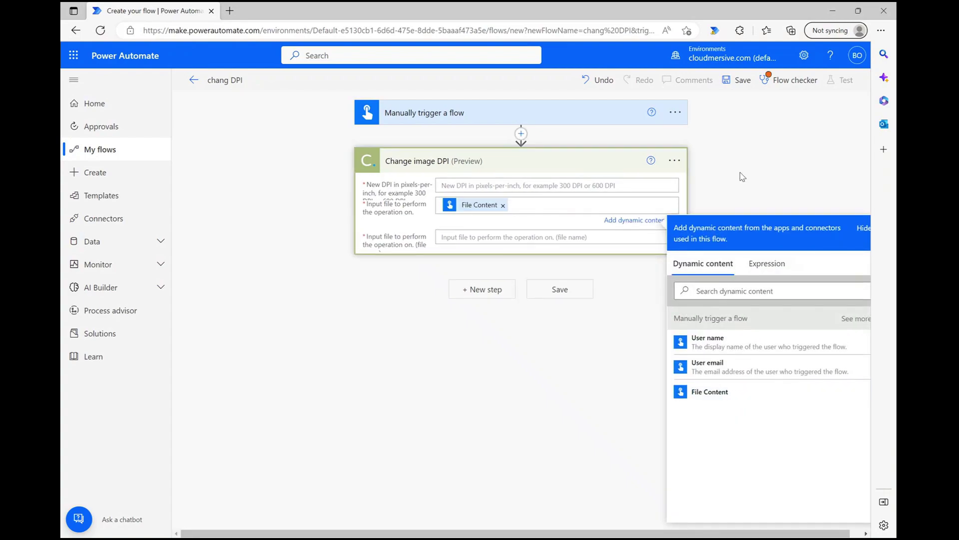
pyautogui.click(752, 179)
pyautogui.click(548, 234)
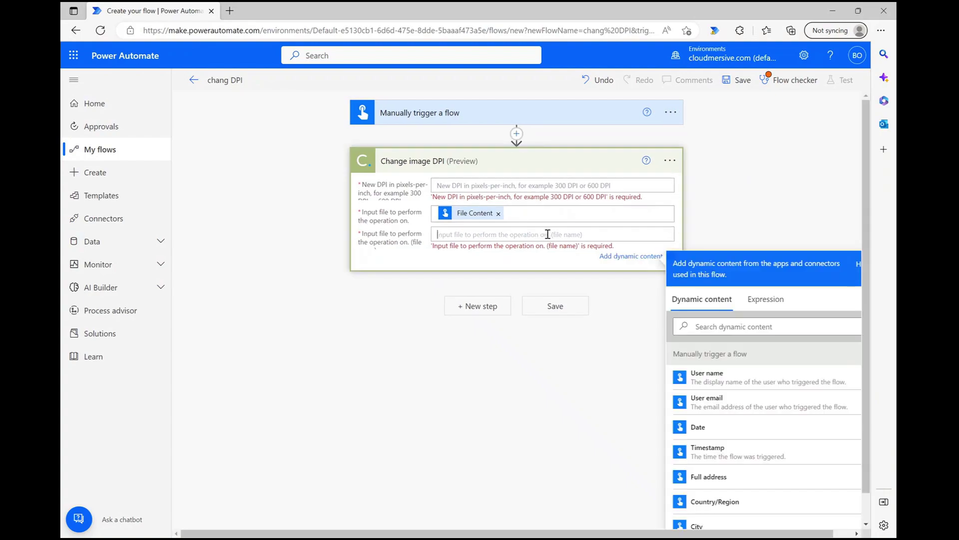
pyautogui.write('image.jpg')
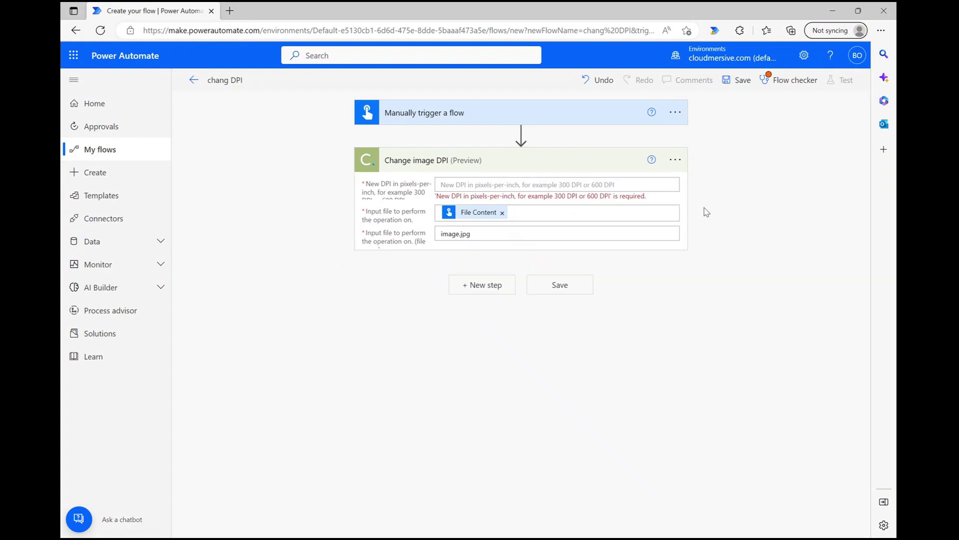
pyautogui.click(704, 213)
# - Set the new DPI of the Change image DPI action to 19
pyautogui.click(584, 185)
pyautogui.write('19')
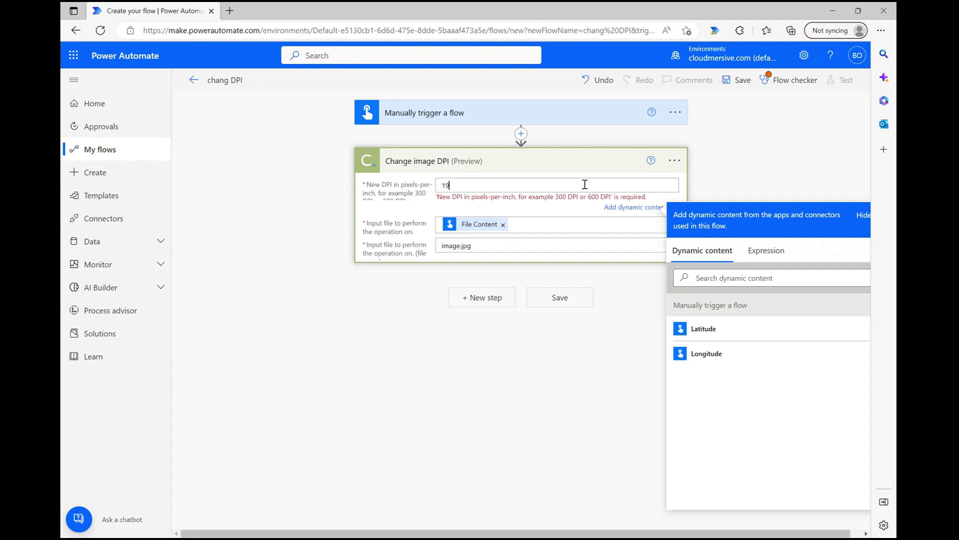
pyautogui.click(810, 186)
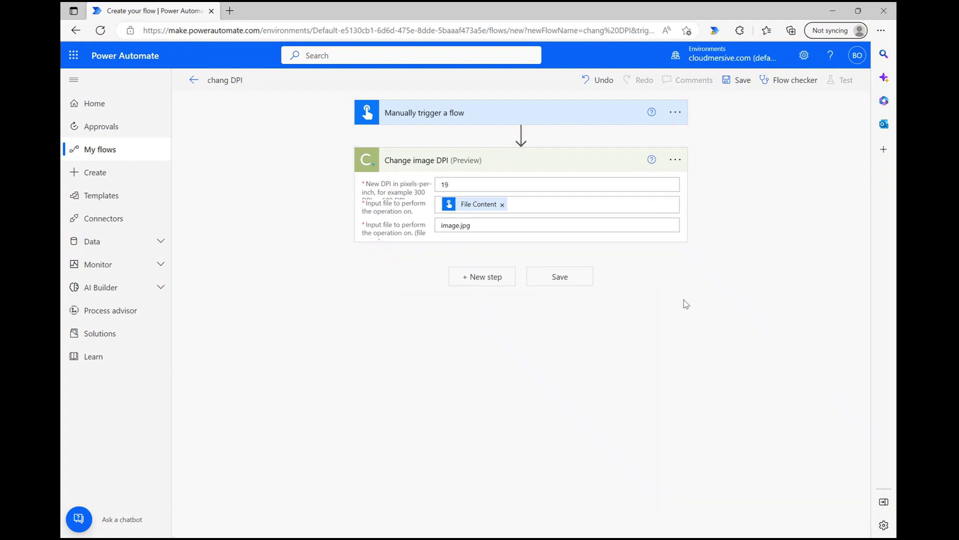
# - Add a SharePoint Create file action after Change image DPI, using the Content Team site address
pyautogui.click(487, 277)
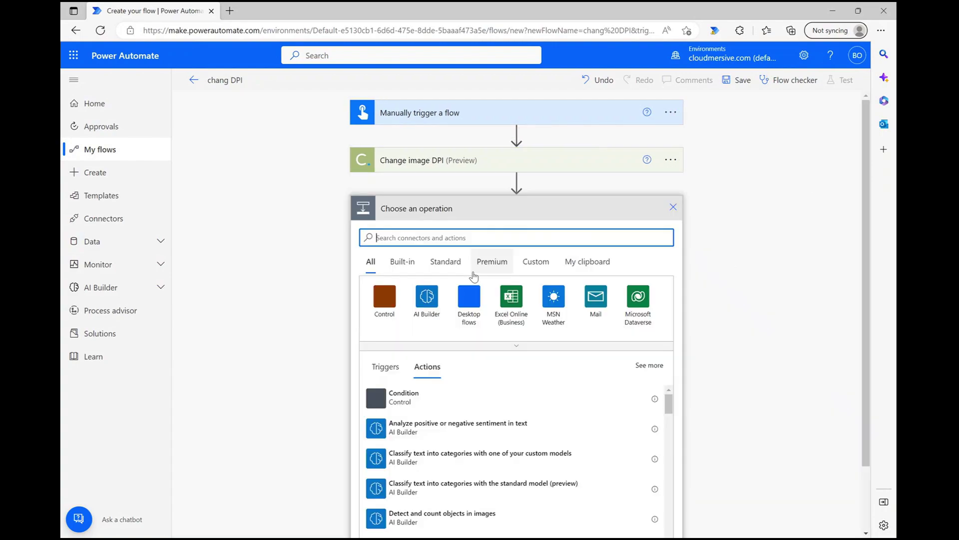
pyautogui.write('create file')
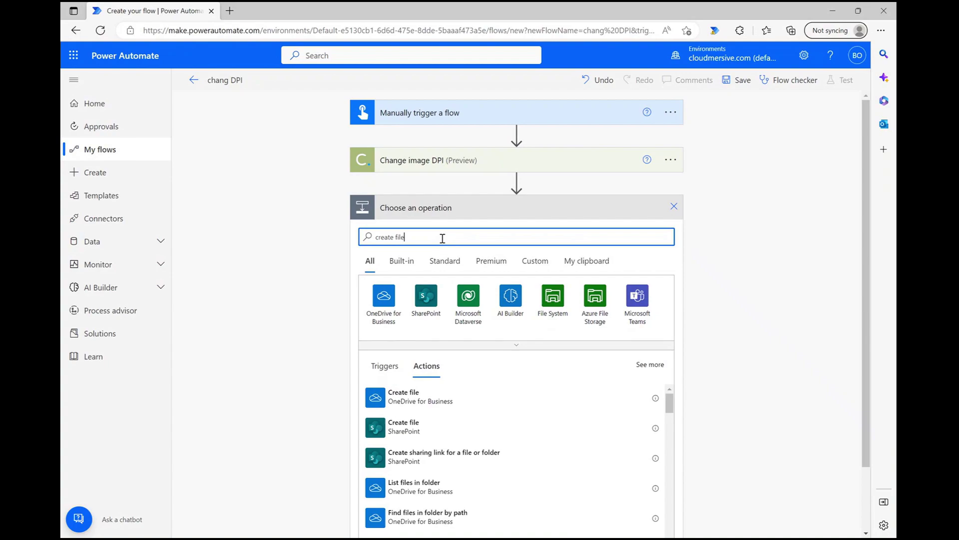
pyautogui.click(461, 430)
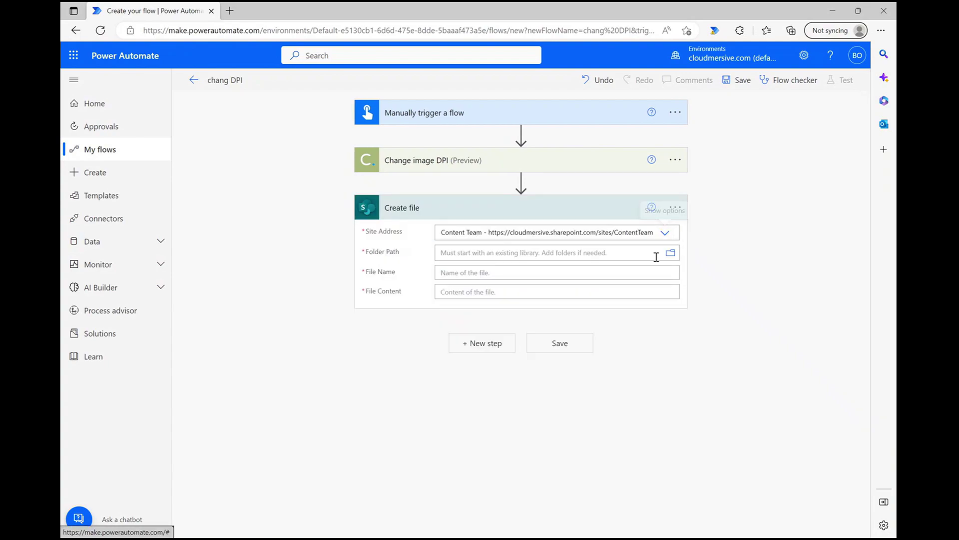
# - Set the Create file action's folder path to /Shared Documents/Power Automate Samples, file name to changed DPI.jpg and file content to OutputContent
pyautogui.click(671, 252)
pyautogui.click(751, 395)
pyautogui.click(483, 276)
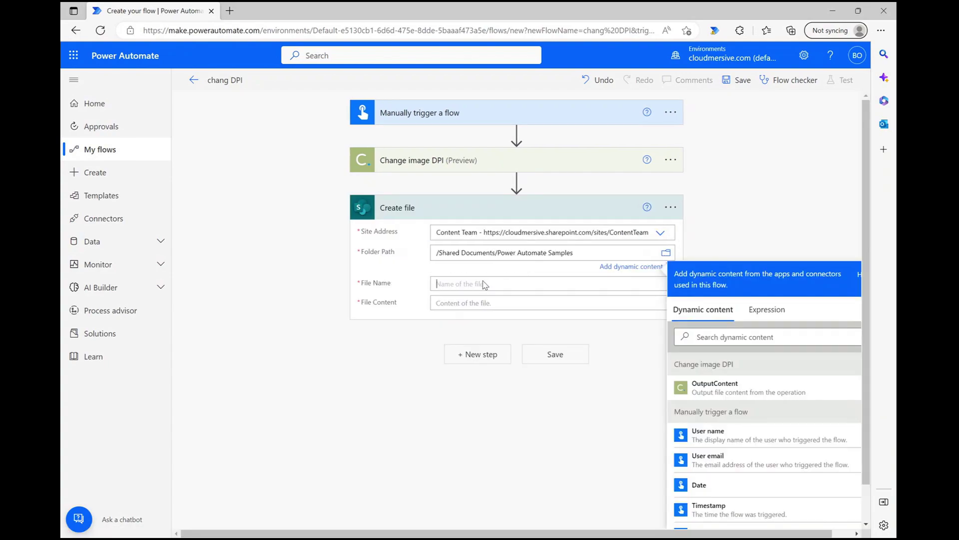
pyautogui.write('changed DPI.jpg')
pyautogui.click(483, 303)
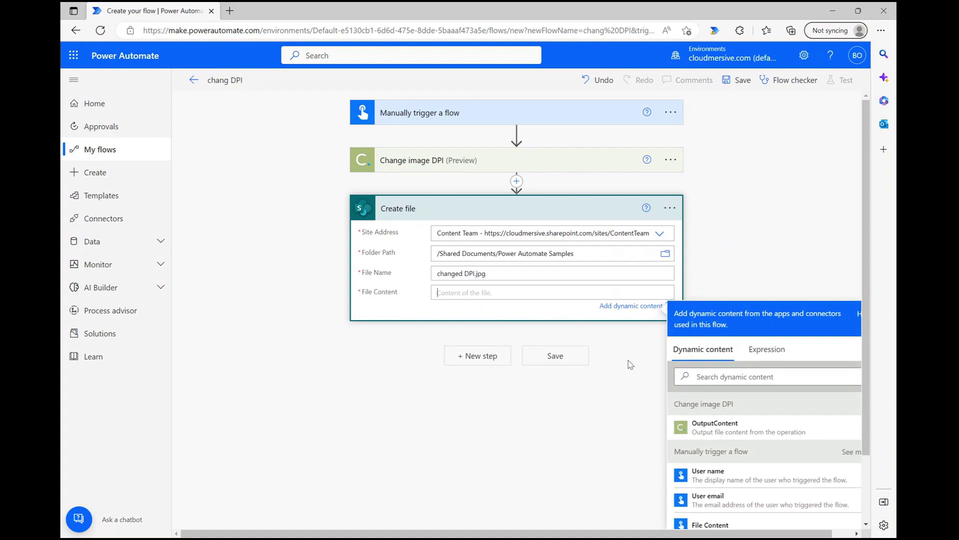
pyautogui.click(709, 425)
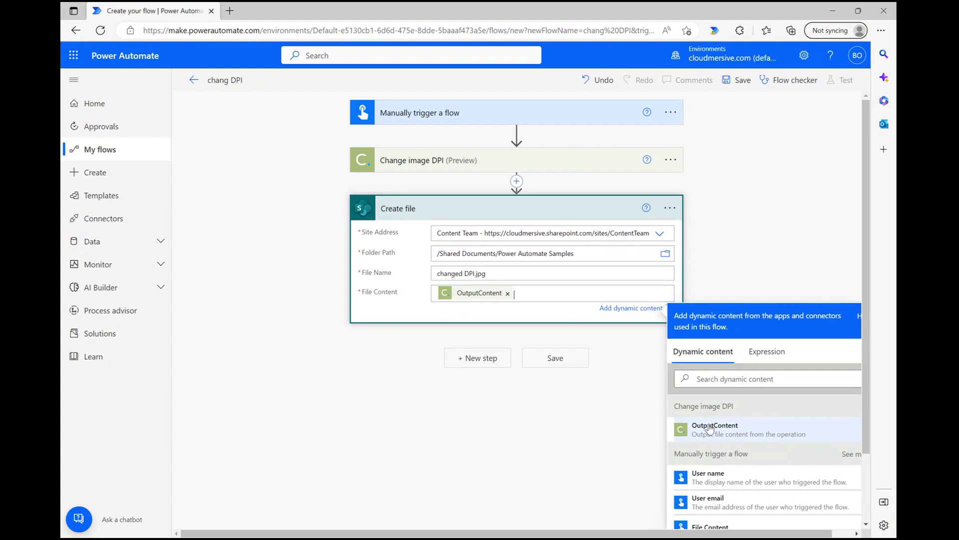
pyautogui.click(769, 288)
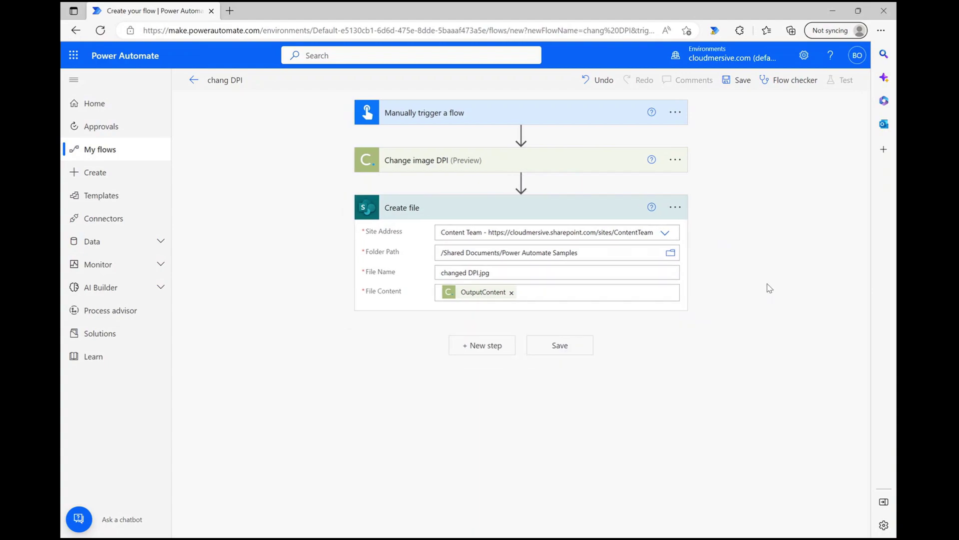
# - Save the flow and run a manual test of it with the house image as the input file
pyautogui.click(569, 344)
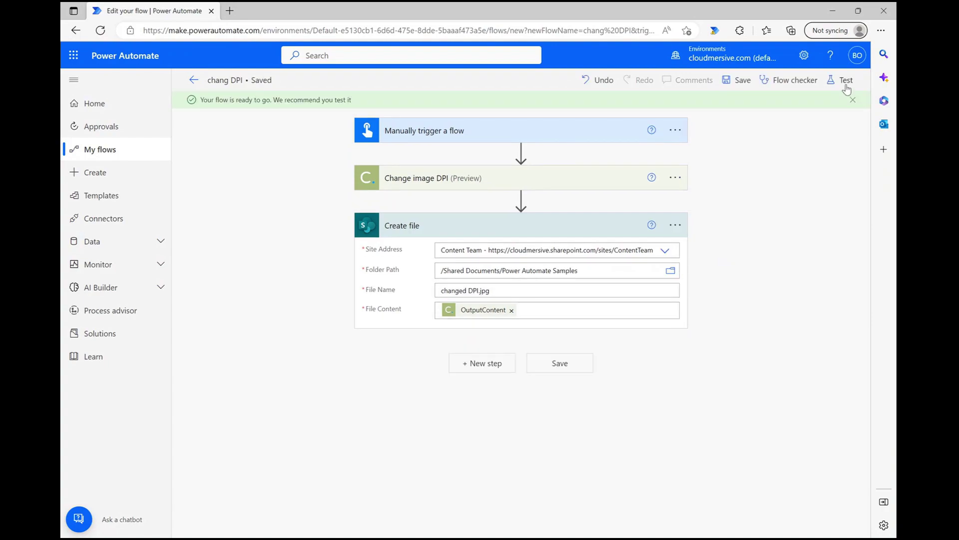
pyautogui.click(846, 80)
pyautogui.click(782, 111)
pyautogui.click(700, 518)
pyautogui.click(838, 158)
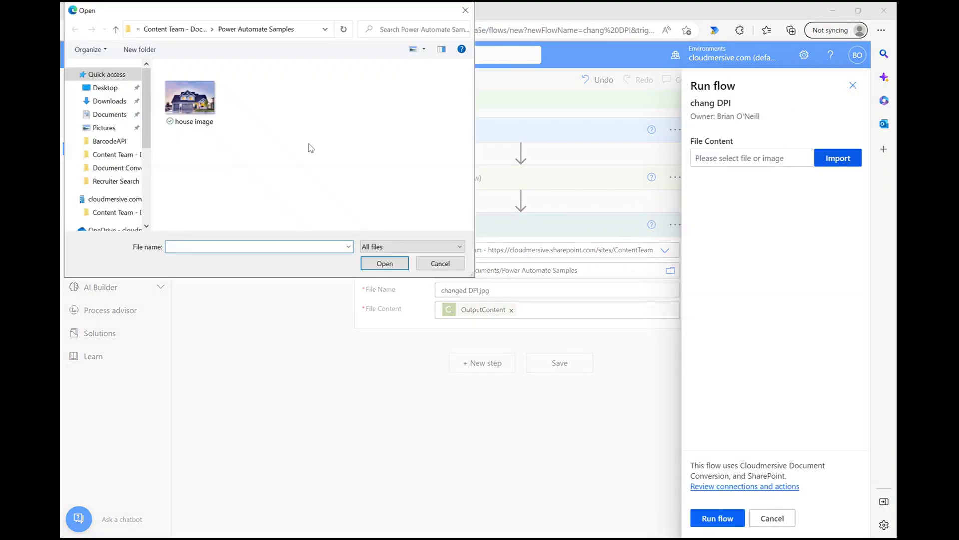
pyautogui.doubleClick(190, 99)
pyautogui.click(720, 517)
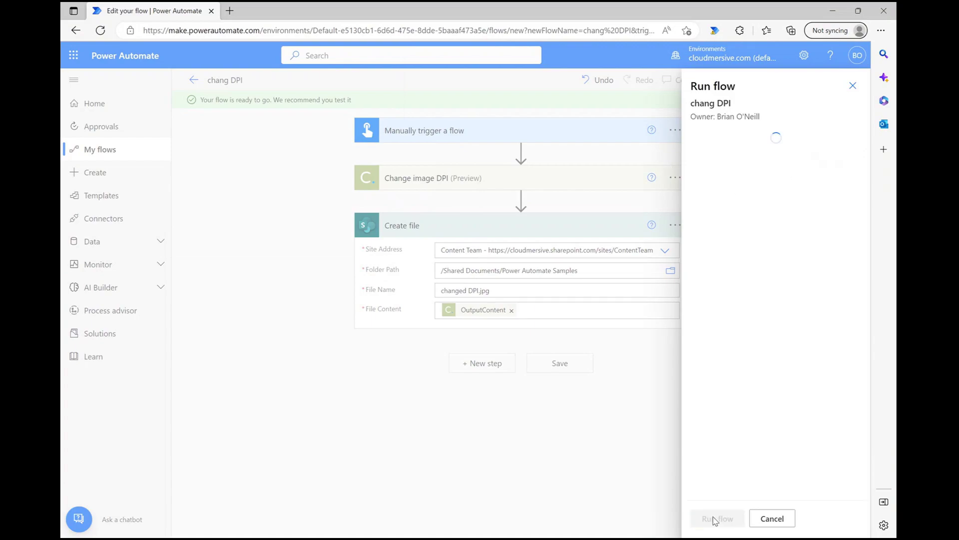
pyautogui.click(712, 518)
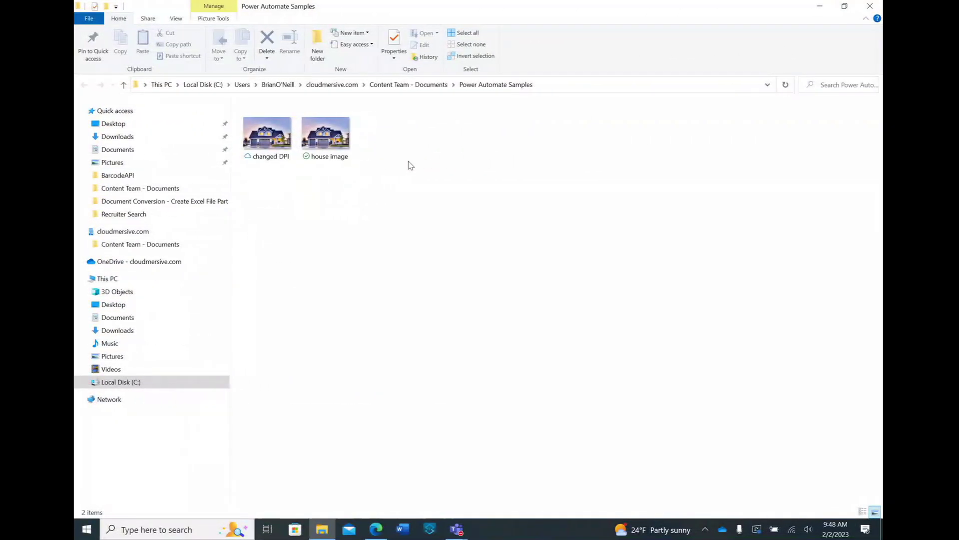
# - Open the changed DPI image from the Power Automate Samples folder and examine its DPI in the file info
pyautogui.doubleClick(266, 140)
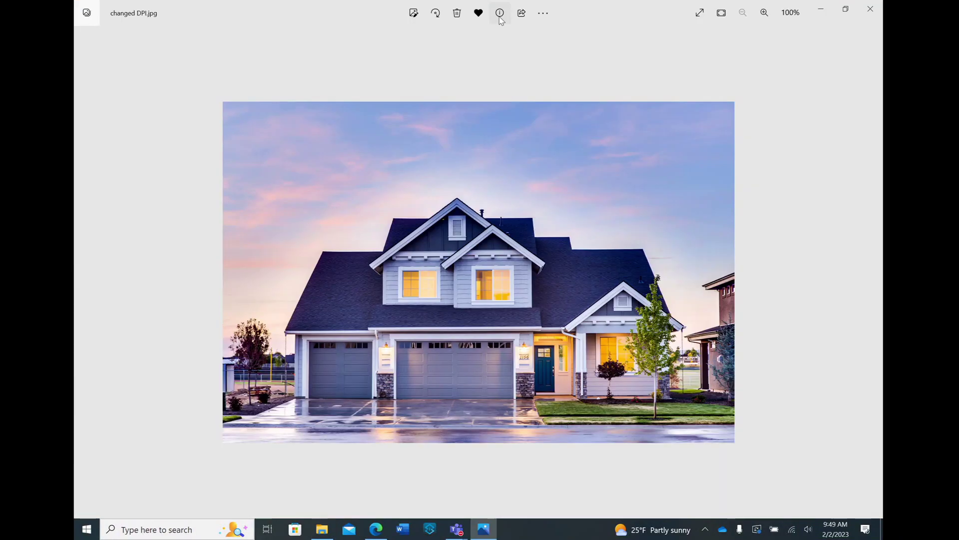
pyautogui.click(500, 17)
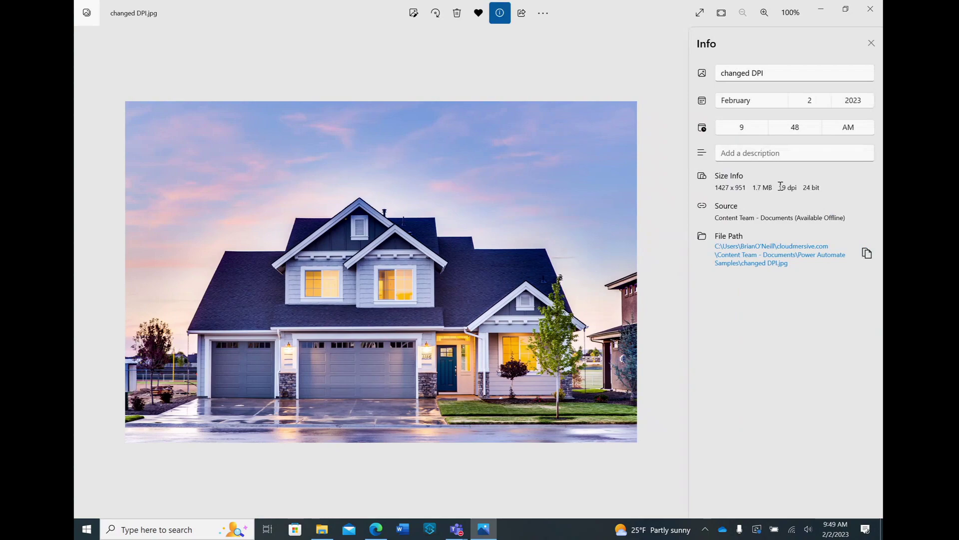
pyautogui.moveTo(781, 186); pyautogui.dragTo(802, 188)
pyautogui.click(721, 73)
# - Switch to the original house image in Photos and compare its size and DPI details with the changed image
pyautogui.moveTo(483, 529)
pyautogui.click(518, 476)
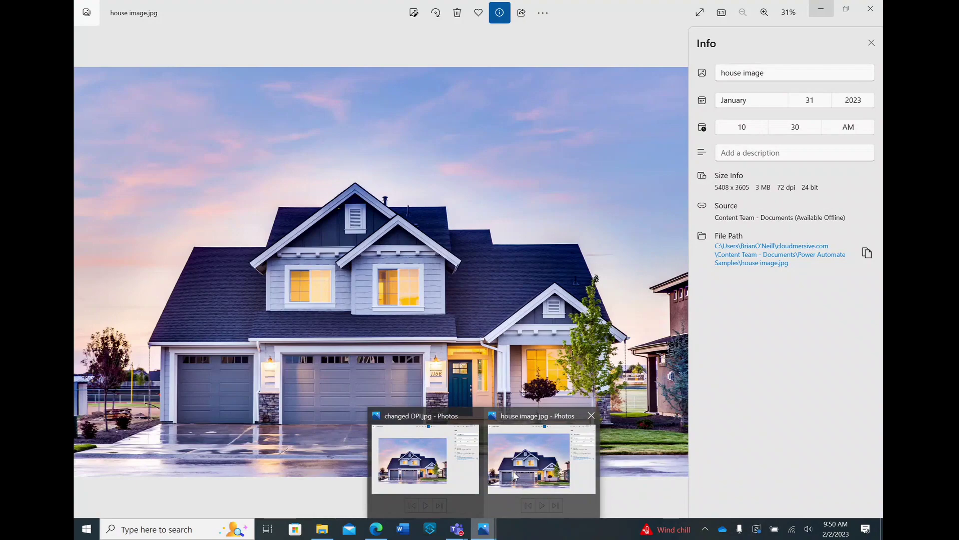
pyautogui.moveTo(476, 474)
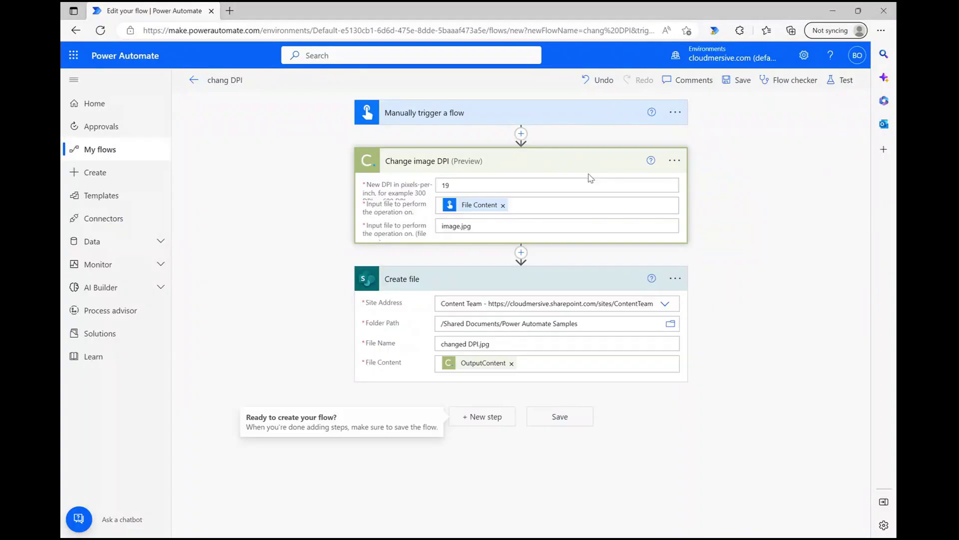
# - Open the new DPI value of the Change image DPI action for editing in Power Automate
pyautogui.click(500, 185)
pyautogui.moveTo(449, 186); pyautogui.dragTo(434, 188)
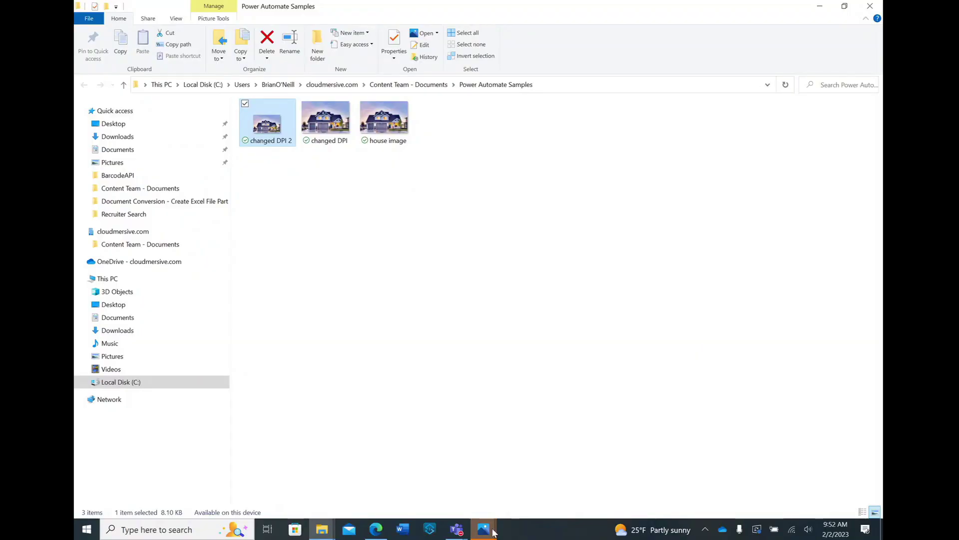
# - Bring up the changed DPI 2.jpg image in Photos for inspection
pyautogui.moveTo(492, 533)
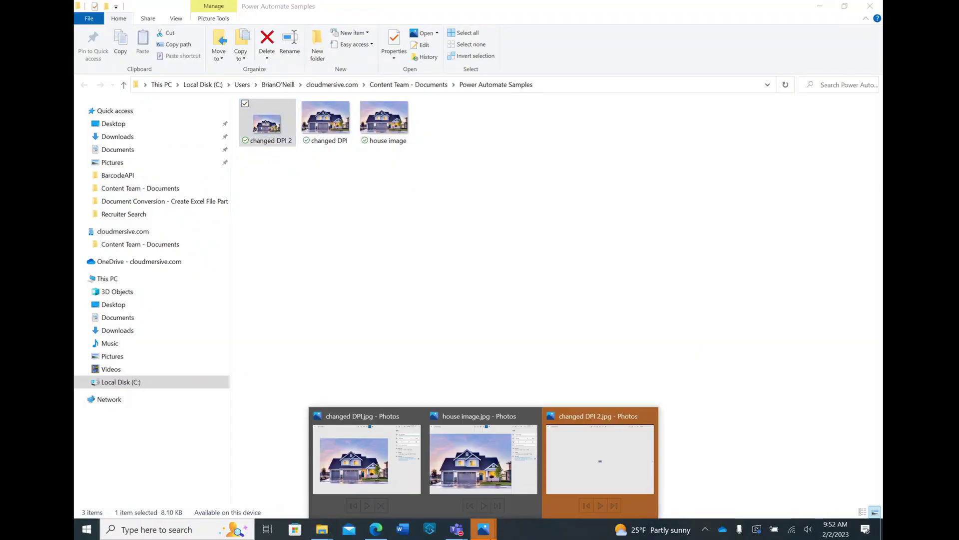